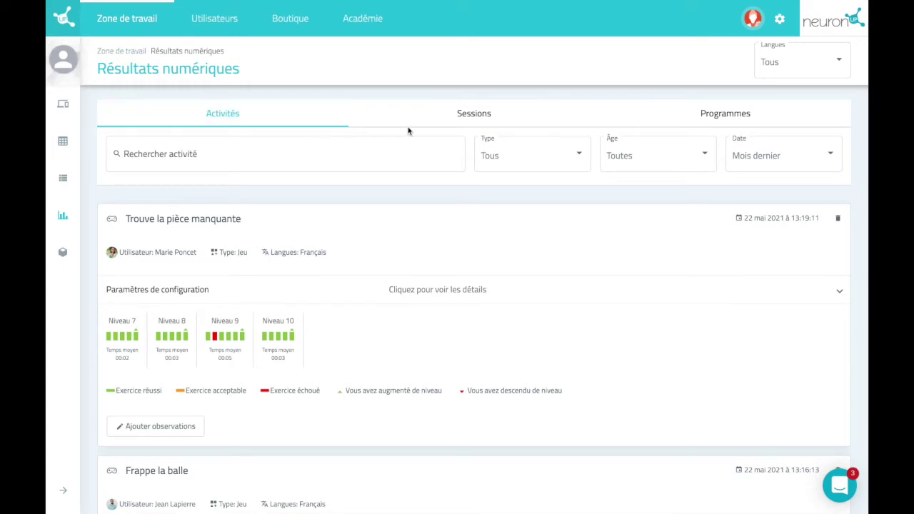
Step: View the numeric results for sessions and programmes, and return to the activity results
{"action": "left_click", "coordinate": [443, 114]}
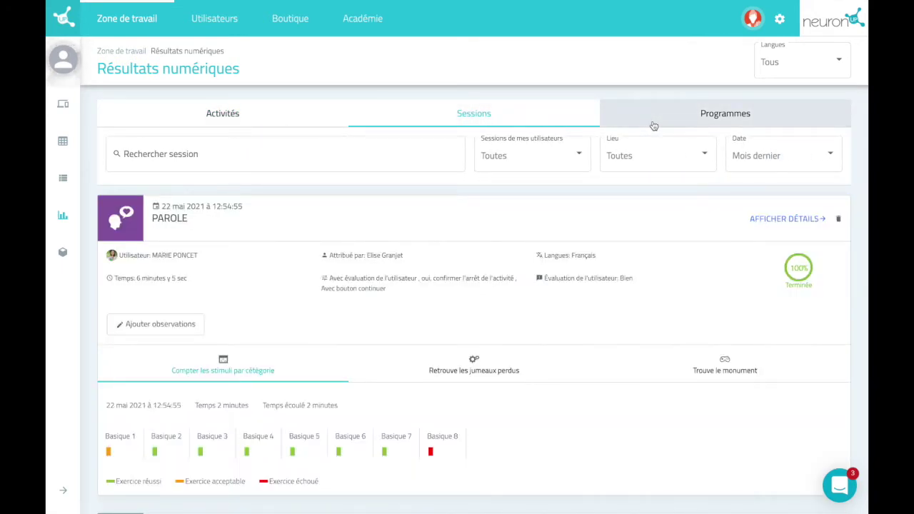
{"action": "left_click", "coordinate": [652, 126]}
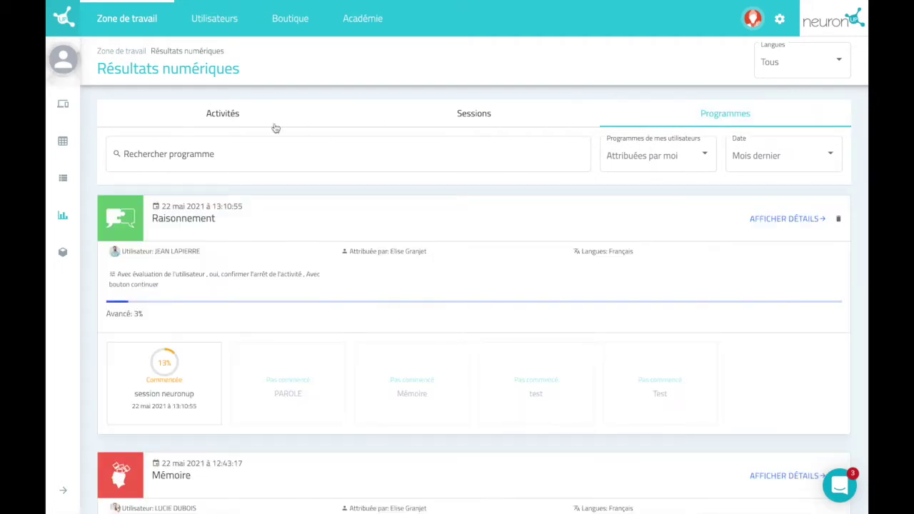
{"action": "left_click", "coordinate": [244, 118]}
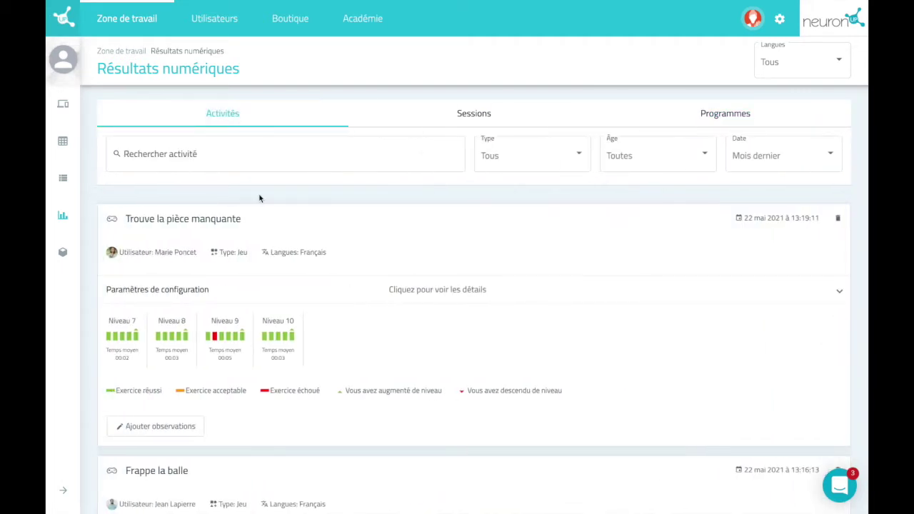
Step: Look through the list of activity results from the last month and return to its beginning
{"action": "scroll", "coordinate": [259, 199], "scroll_direction": "down", "scroll_amount": 3}
{"action": "scroll", "coordinate": [259, 198], "scroll_direction": "down", "scroll_amount": 5}
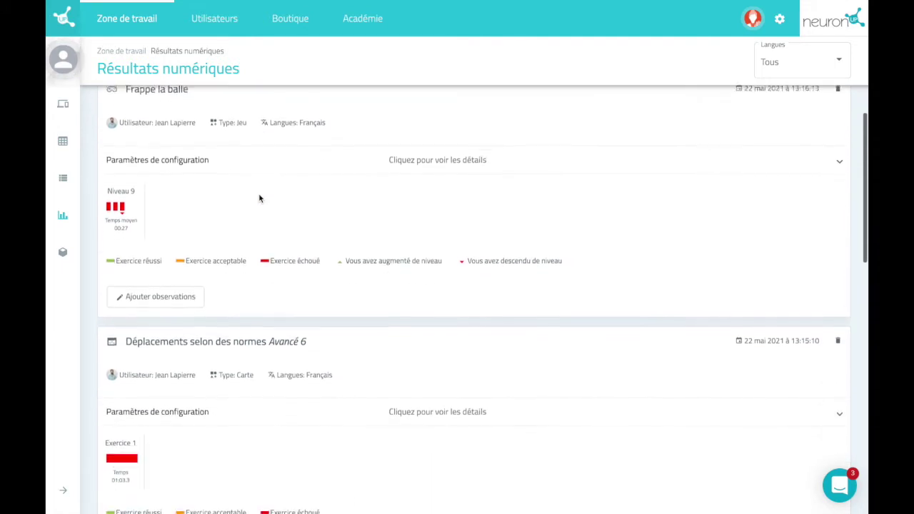
{"action": "scroll", "coordinate": [259, 199], "scroll_direction": "down", "scroll_amount": 6}
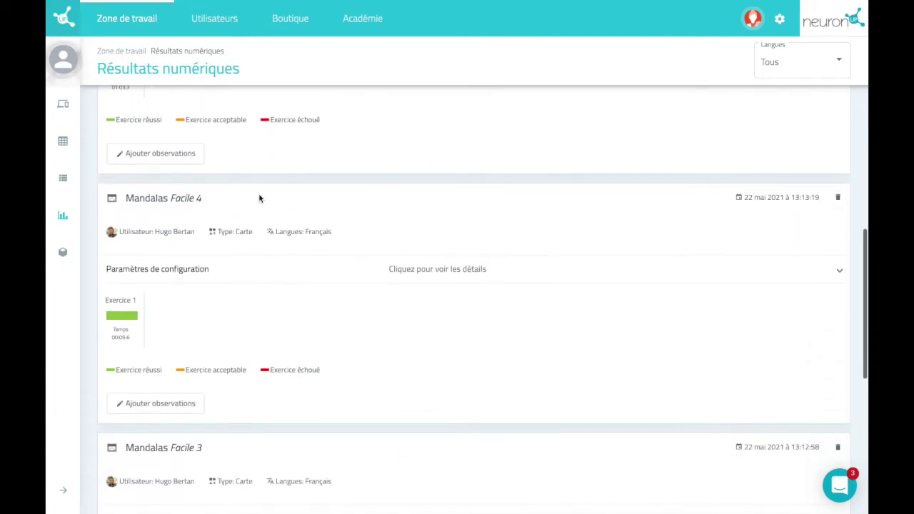
{"action": "scroll", "coordinate": [260, 199], "scroll_direction": "down", "scroll_amount": 2}
{"action": "scroll", "coordinate": [259, 198], "scroll_direction": "up", "scroll_amount": 12}
{"action": "scroll", "coordinate": [259, 198], "scroll_direction": "up", "scroll_amount": 2}
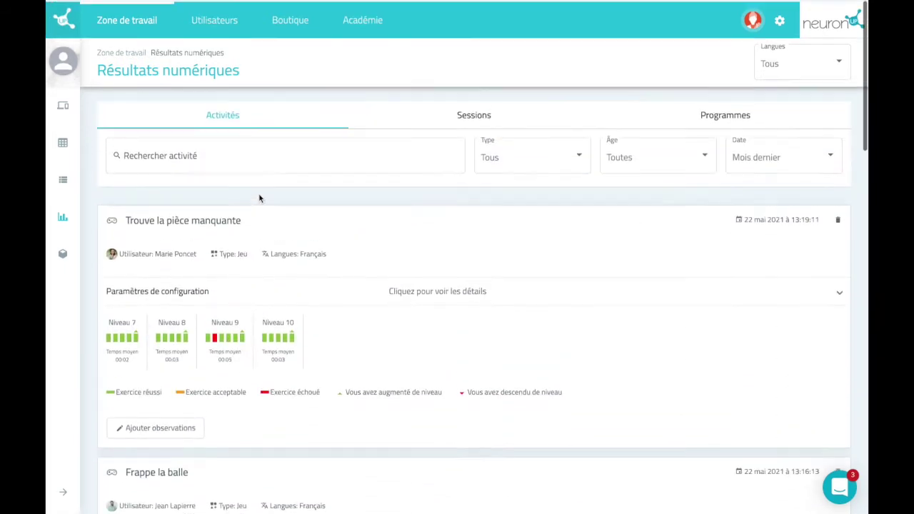
Step: Search the activity results for "Mandala" and clear the search
{"action": "left_click", "coordinate": [262, 152]}
{"action": "type", "text": "Mandala"}
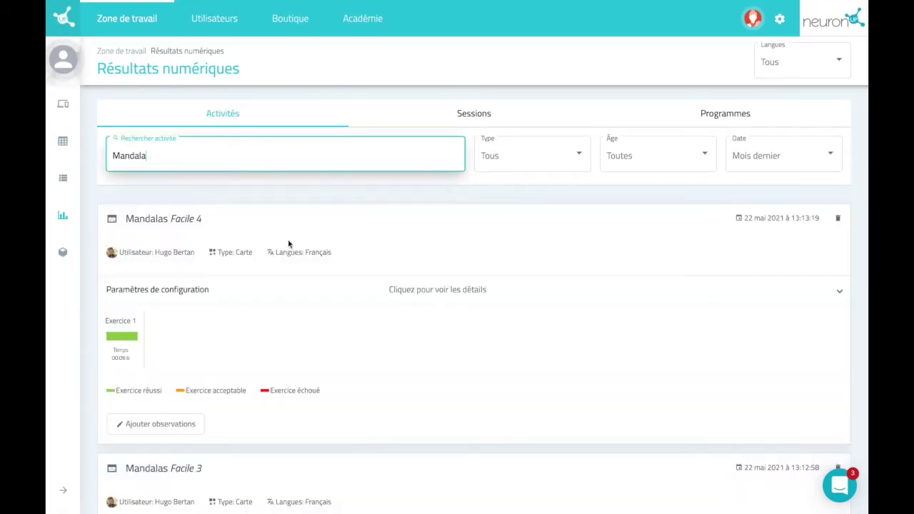
{"action": "double_click", "coordinate": [206, 161]}
{"action": "key", "text": "BackSpace"}
{"action": "left_click", "coordinate": [485, 199]}
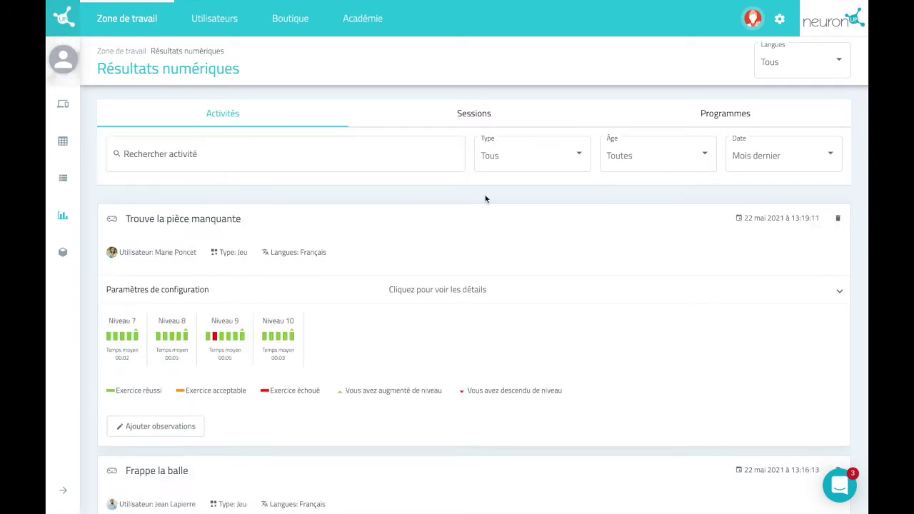
Step: Filter the activity results by type Fiches and age Adulte, and check the date filter
{"action": "left_click", "coordinate": [563, 167]}
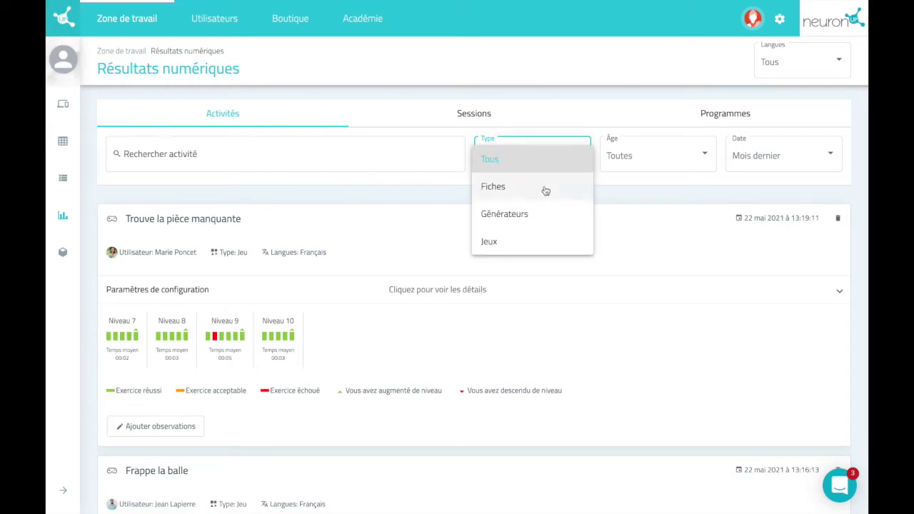
{"action": "left_click", "coordinate": [538, 189]}
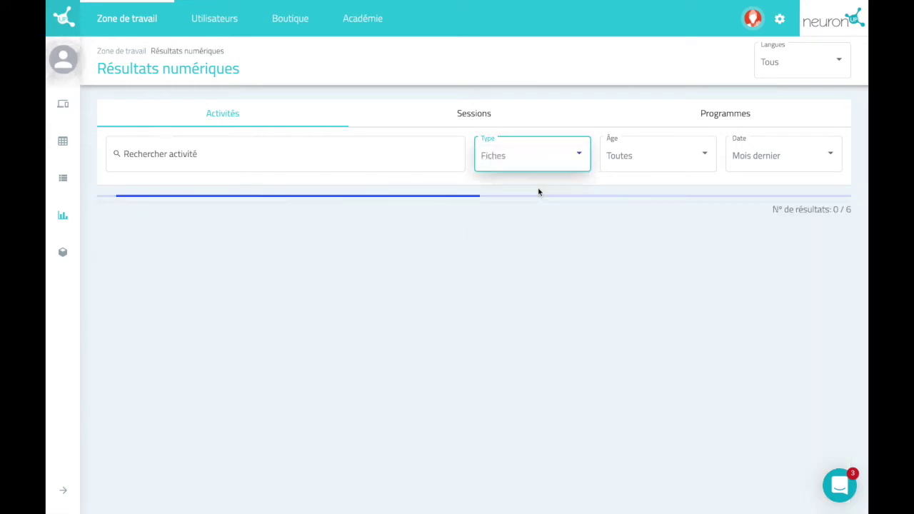
{"action": "left_click", "coordinate": [636, 155]}
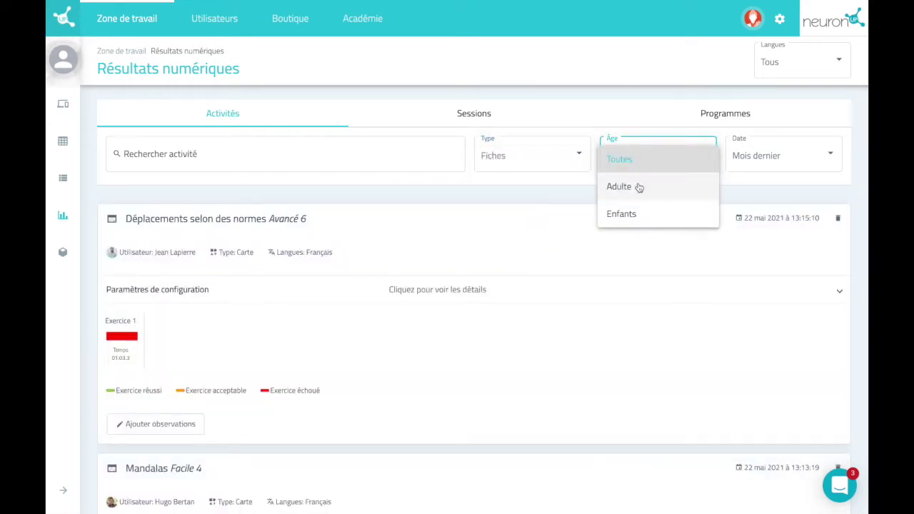
{"action": "left_click", "coordinate": [638, 186]}
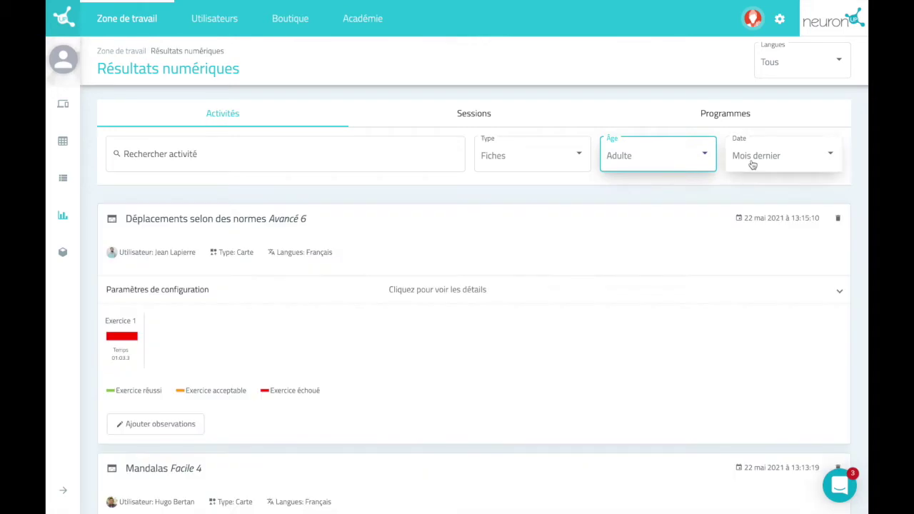
{"action": "left_click", "coordinate": [753, 162]}
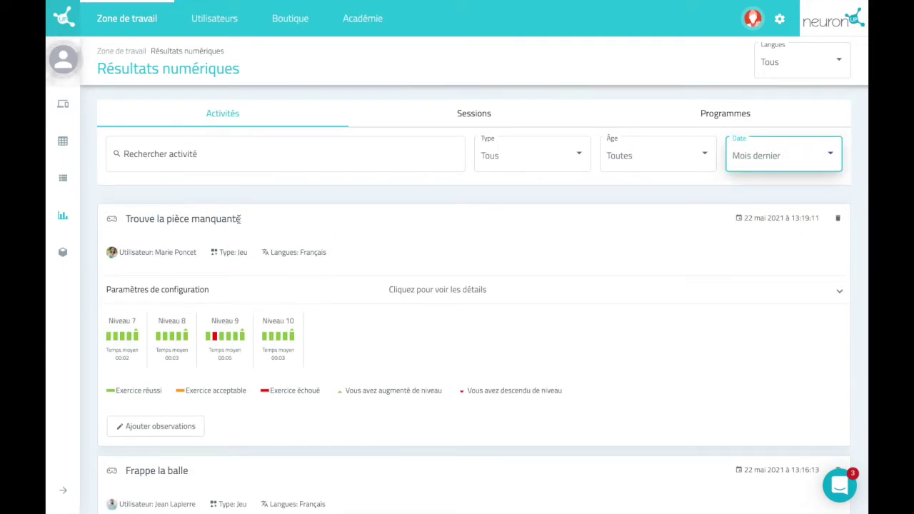
Step: Filter the activity results by the second-to-last user in the user list, and remove that user filter
{"action": "left_click", "coordinate": [71, 59]}
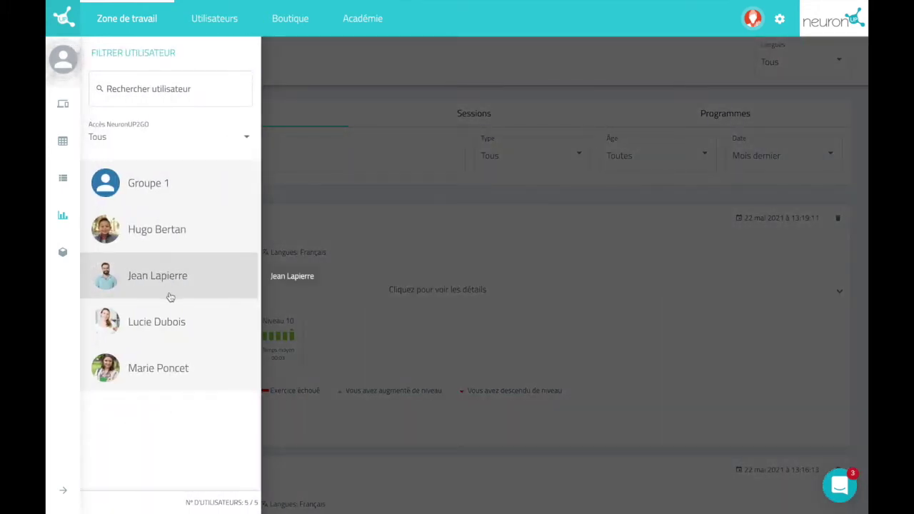
{"action": "left_click", "coordinate": [180, 336]}
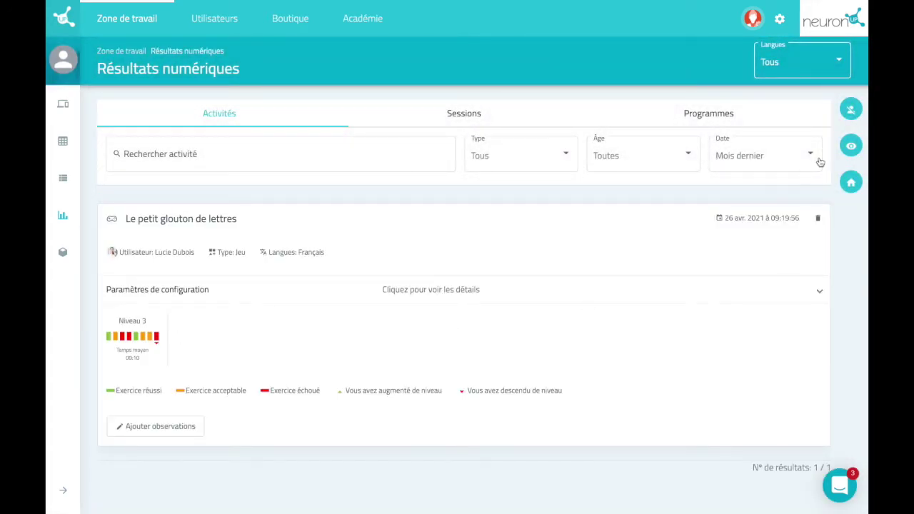
{"action": "left_click", "coordinate": [851, 109]}
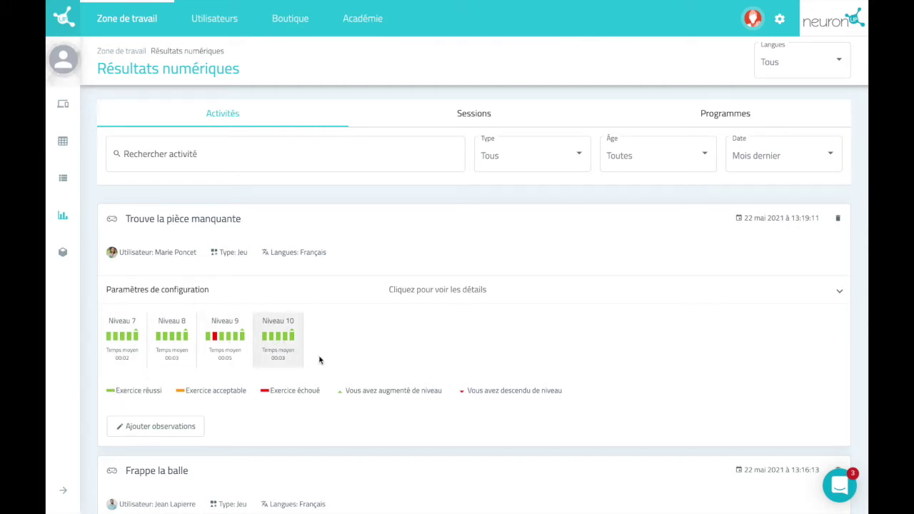
Step: Examine the colour-coded exercise results from Trouve la pièce manquante down to Le petit glouton de lettres
{"action": "scroll", "coordinate": [265, 391], "scroll_direction": "down", "scroll_amount": 15}
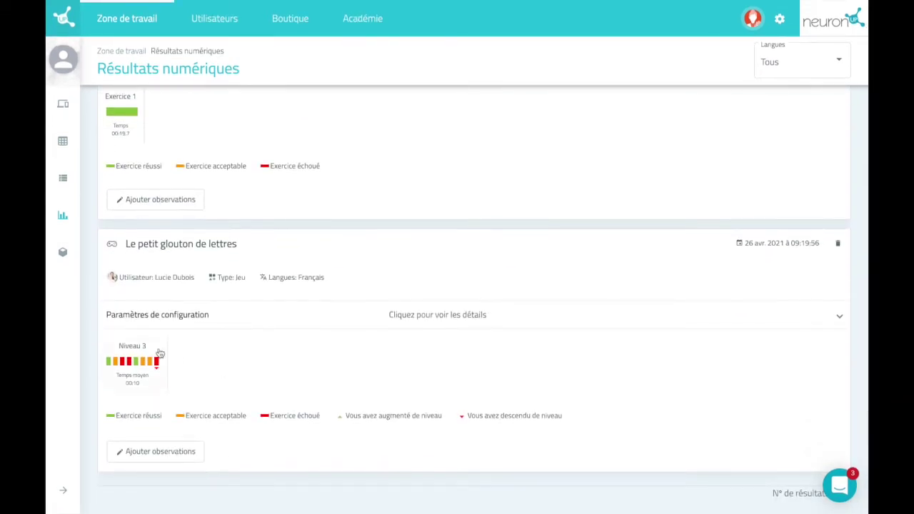
{"action": "scroll", "coordinate": [186, 352], "scroll_direction": "up", "scroll_amount": 15}
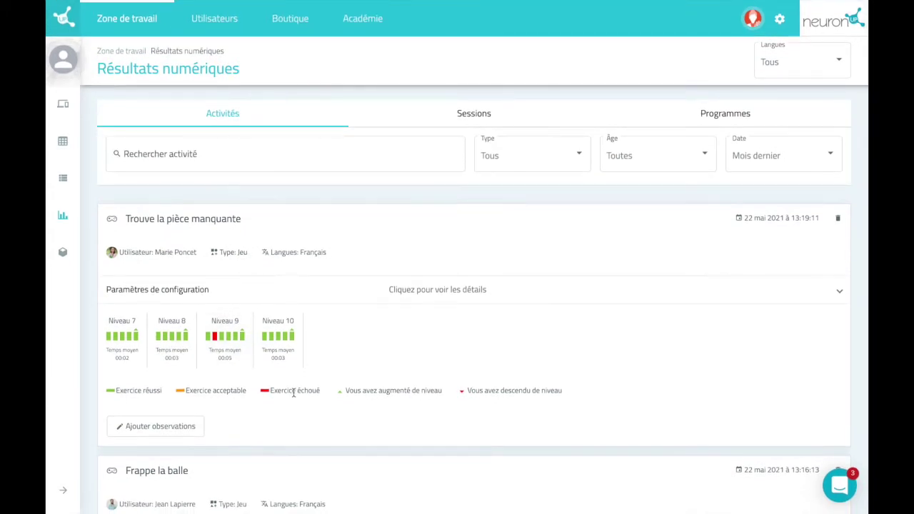
{"action": "scroll", "coordinate": [249, 389], "scroll_direction": "down", "scroll_amount": 2}
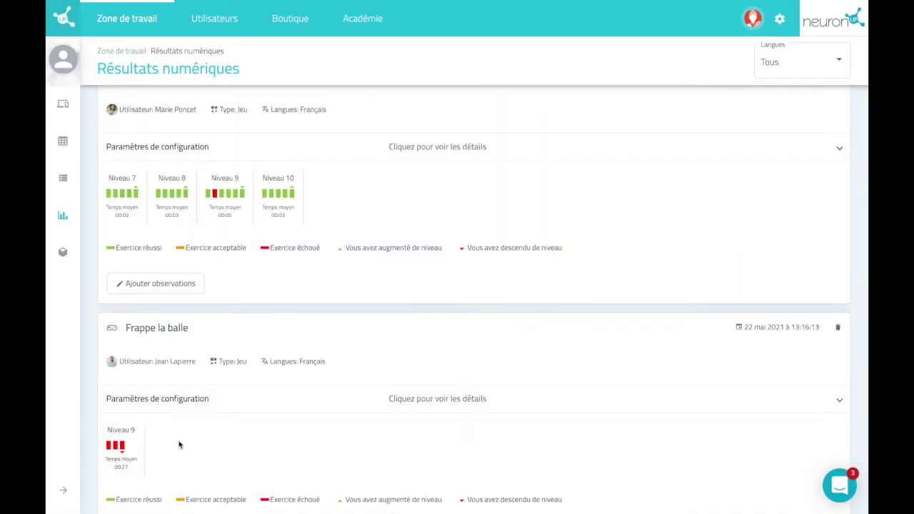
{"action": "scroll", "coordinate": [179, 444], "scroll_direction": "up", "scroll_amount": 2}
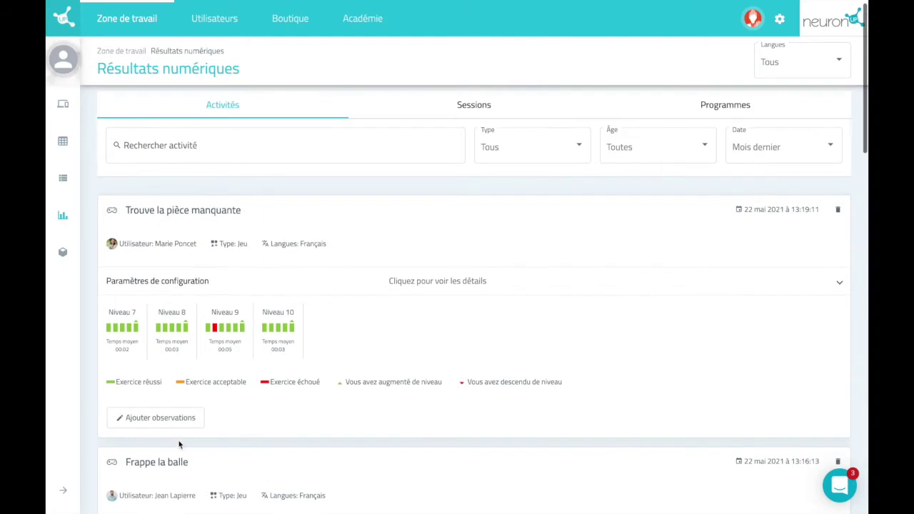
Step: Open the Niveau 7 details of Trouve la pièce manquante and examine the results of Exercice 1
{"action": "left_click", "coordinate": [138, 333]}
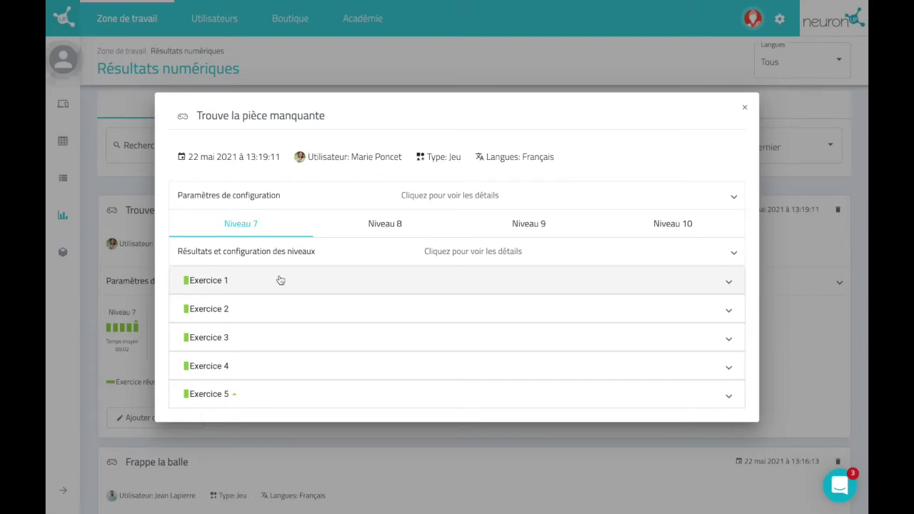
{"action": "left_click", "coordinate": [229, 283]}
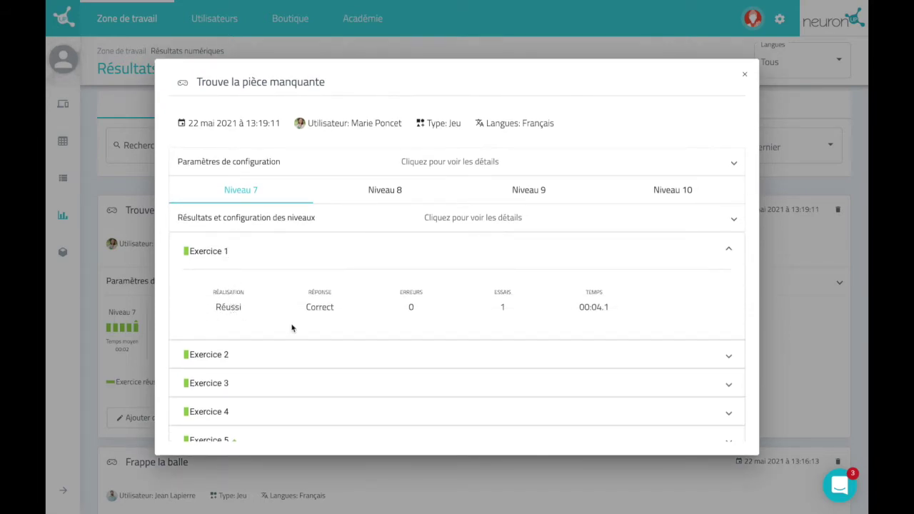
{"action": "left_click_drag", "start_coordinate": [305, 308], "coordinate": [449, 312]}
{"action": "left_click_drag", "start_coordinate": [573, 307], "coordinate": [644, 308]}
{"action": "left_click", "coordinate": [639, 310]}
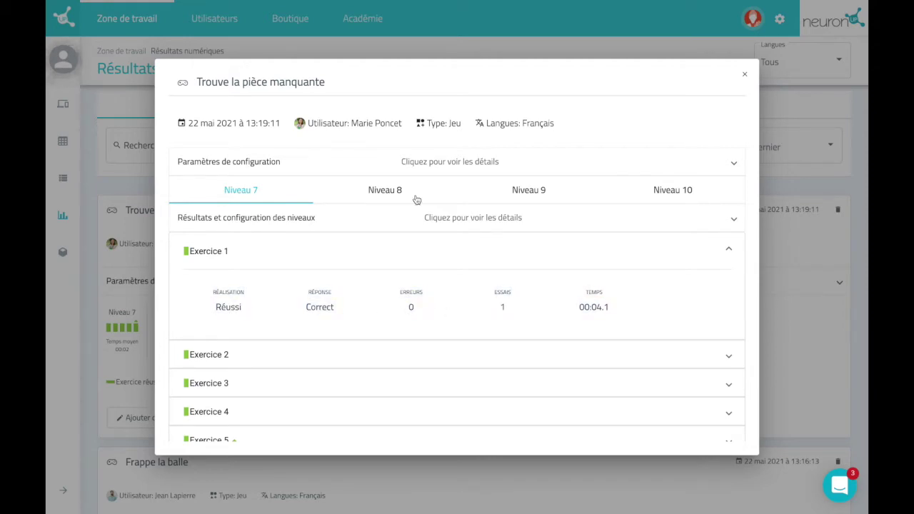
Step: Expand the results of Exercice 2 and Exercice 3 in Niveau 7
{"action": "left_click", "coordinate": [351, 355]}
{"action": "scroll", "coordinate": [352, 359], "scroll_direction": "down", "scroll_amount": 1}
{"action": "scroll", "coordinate": [352, 359], "scroll_direction": "down", "scroll_amount": 1}
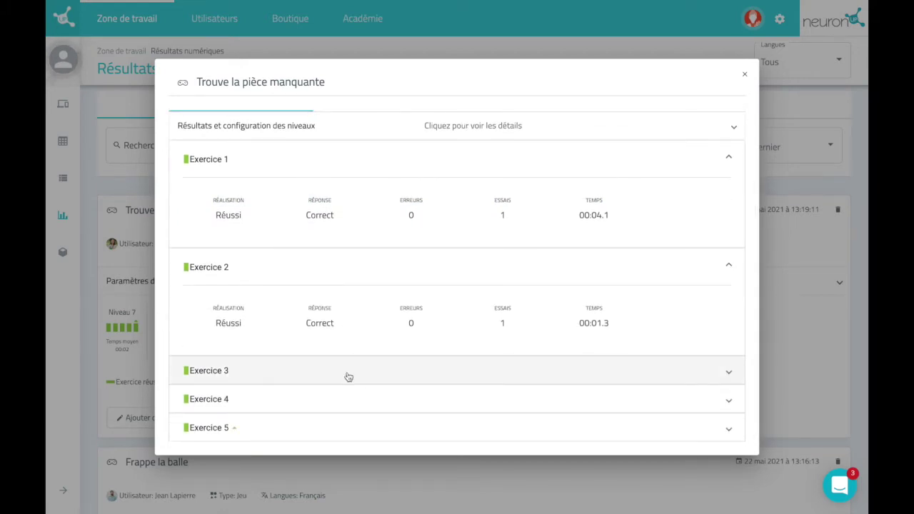
{"action": "left_click", "coordinate": [348, 372]}
{"action": "scroll", "coordinate": [397, 183], "scroll_direction": "up", "scroll_amount": 1}
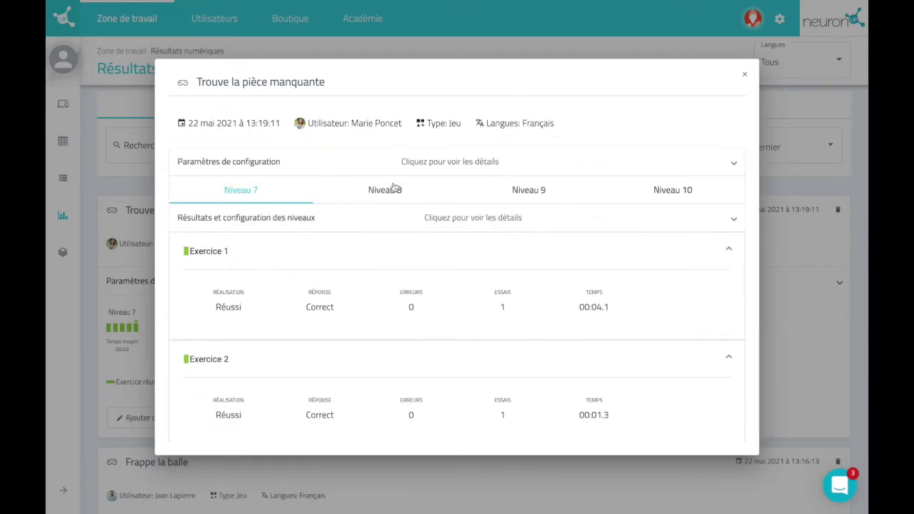
Step: View the results of Exercice 1 in Niveau 8 and close the activity details
{"action": "left_click", "coordinate": [395, 188]}
{"action": "left_click", "coordinate": [409, 275]}
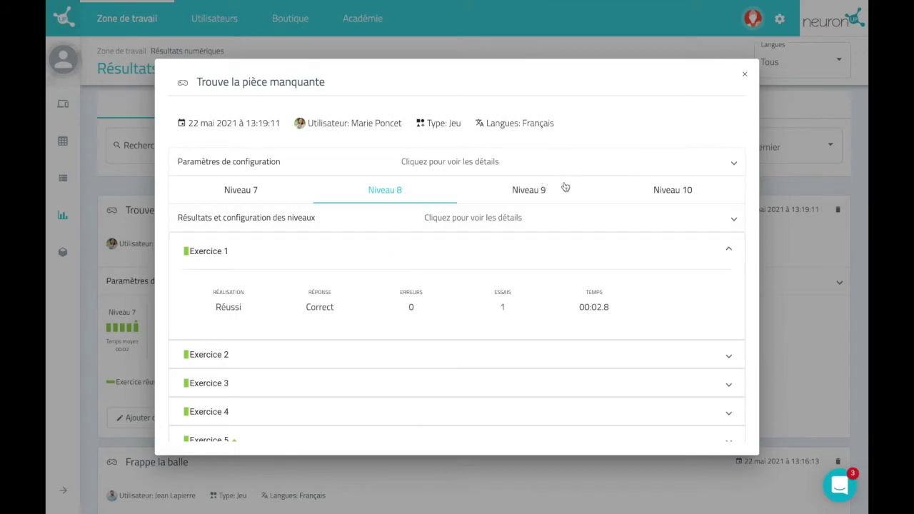
{"action": "left_click", "coordinate": [745, 72]}
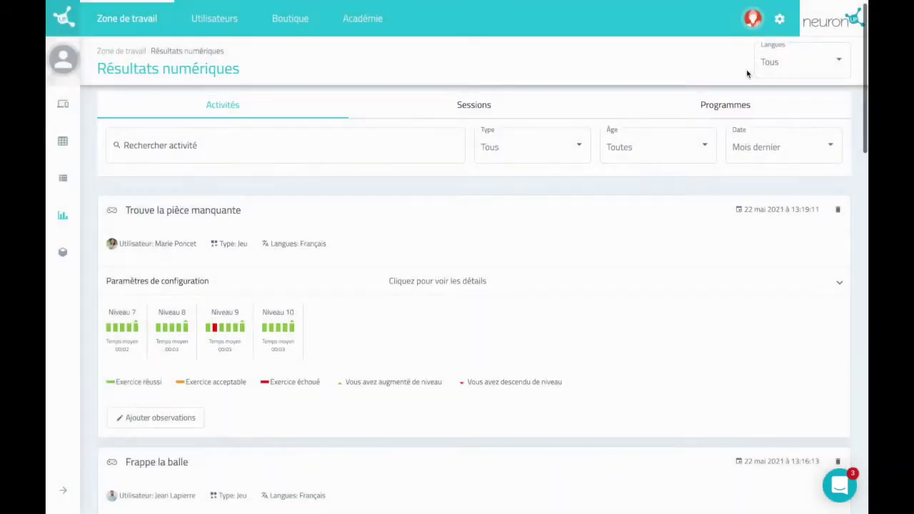
Step: Expand the configuration parameters of the Trouve la pièce manquante result
{"action": "left_click", "coordinate": [457, 279]}
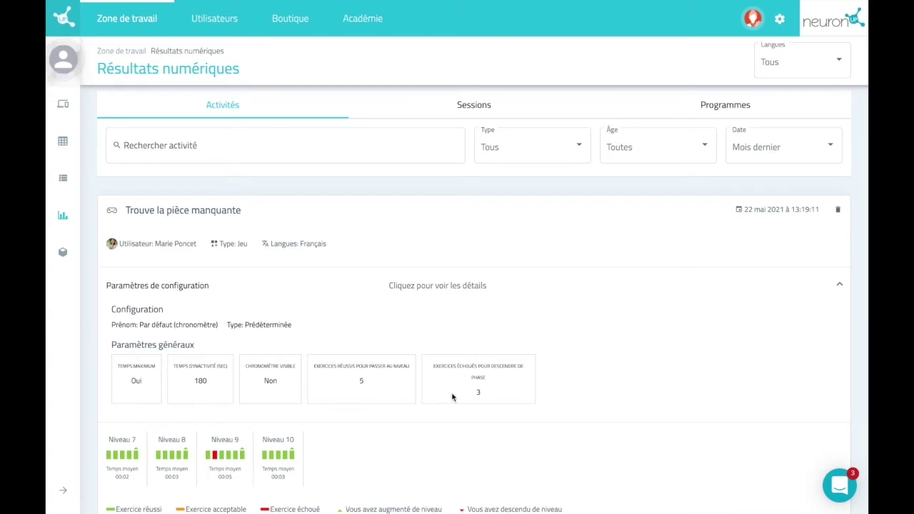
{"action": "scroll", "coordinate": [452, 397], "scroll_direction": "up", "scroll_amount": 1}
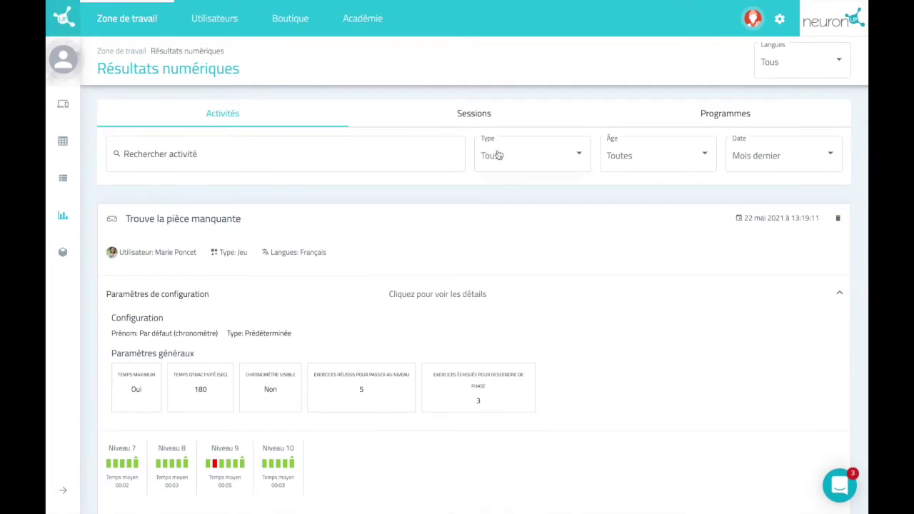
Step: Show the session results and check the options of the Sessions de mes utilisateurs and Lieu filters
{"action": "left_click", "coordinate": [488, 123]}
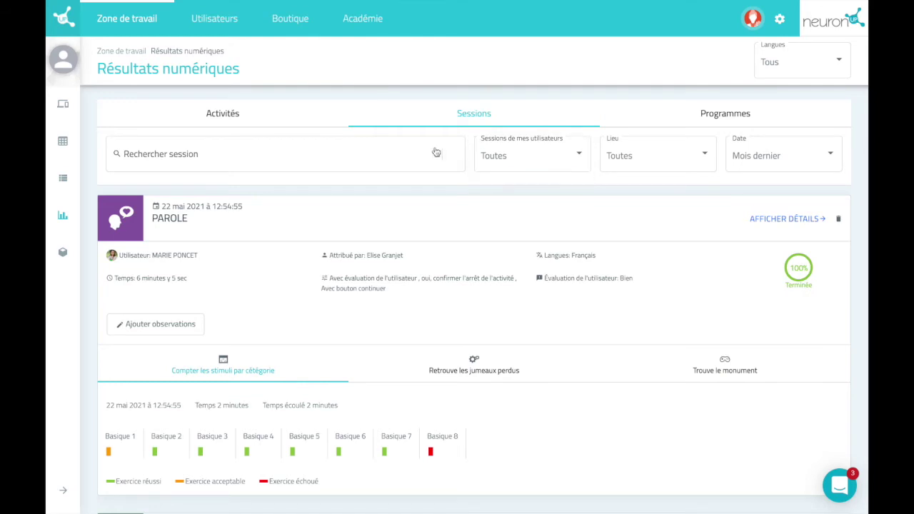
{"action": "left_click", "coordinate": [511, 157]}
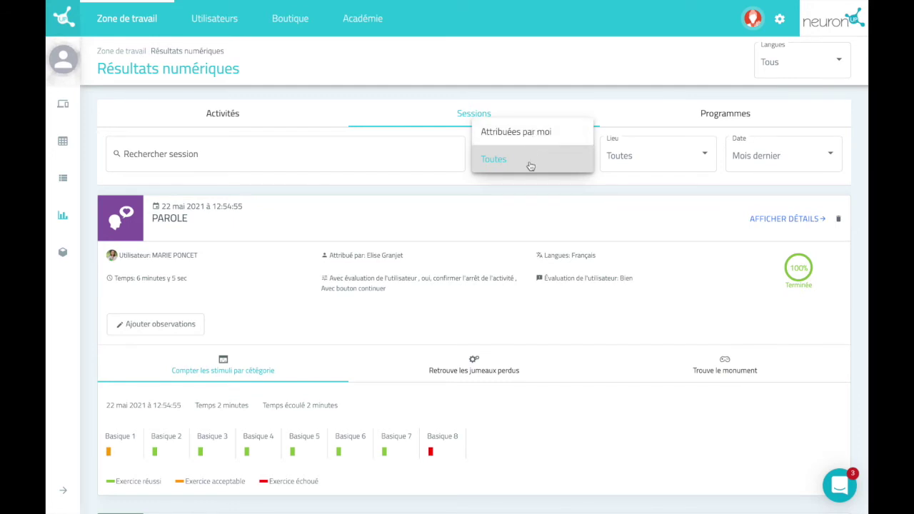
{"action": "left_click", "coordinate": [626, 158]}
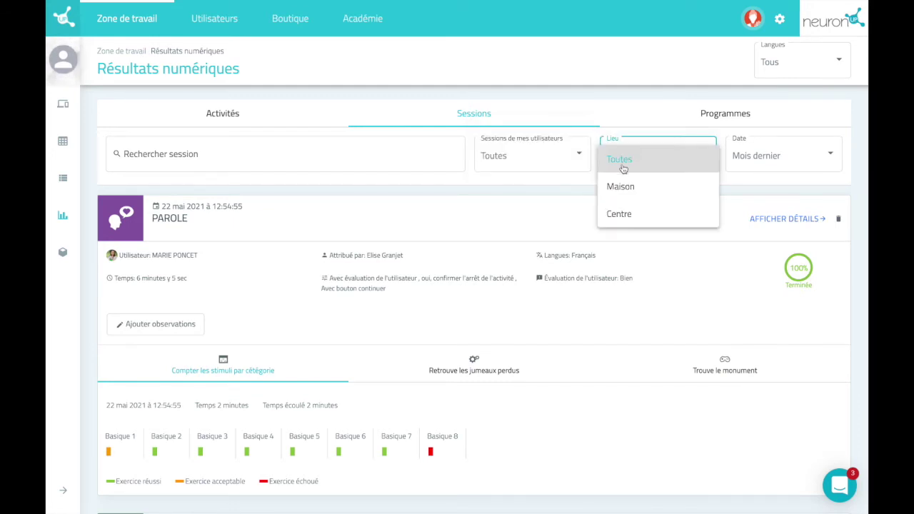
{"action": "left_click", "coordinate": [640, 129]}
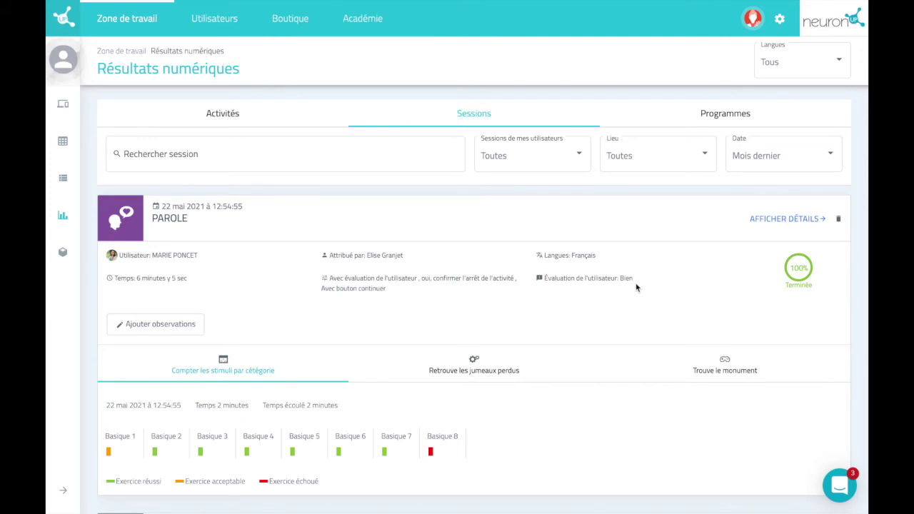
Step: Check the option for adding observations to the PAROLE session, and show its Retrouve les jumeaux perdus results
{"action": "left_click", "coordinate": [180, 322]}
{"action": "left_click", "coordinate": [479, 266]}
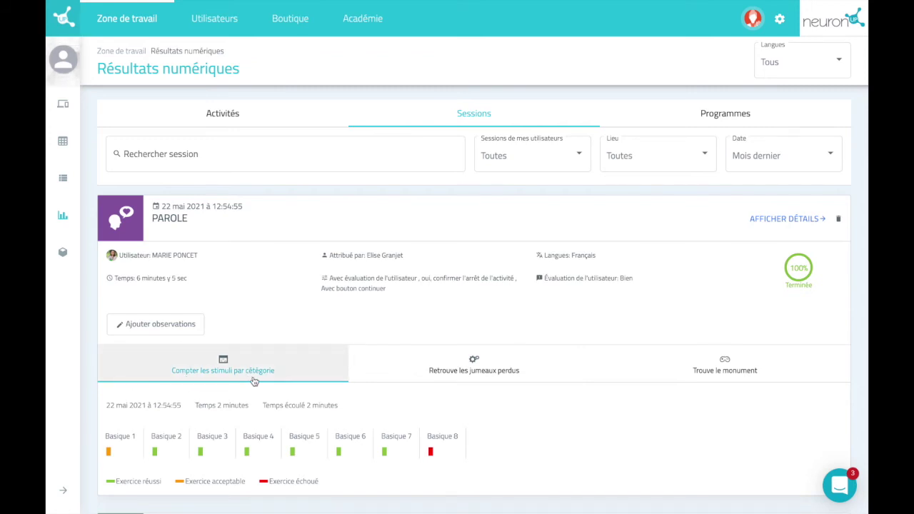
{"action": "left_click", "coordinate": [401, 370]}
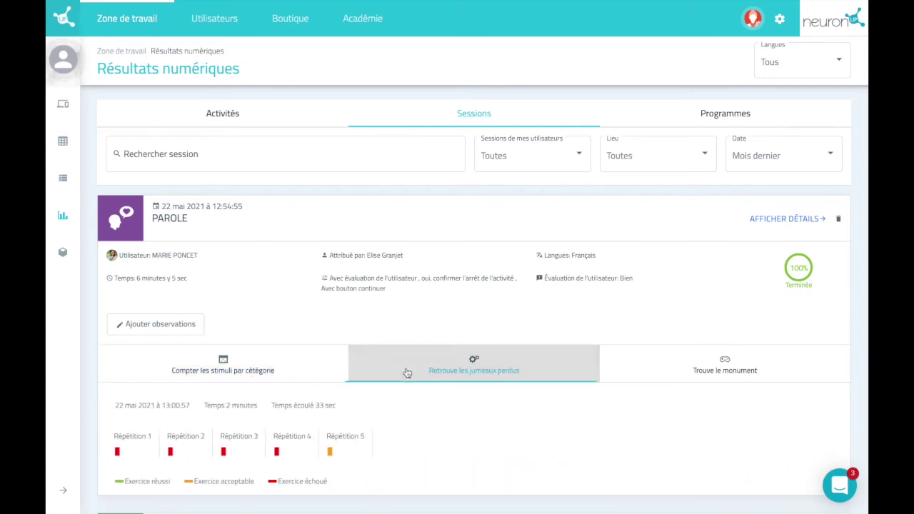
Step: View the PAROLE session's Compter les stimuli par cétégorie details for Basique 8 and Basique 5, and show its Trouve le monument results
{"action": "left_click", "coordinate": [704, 381]}
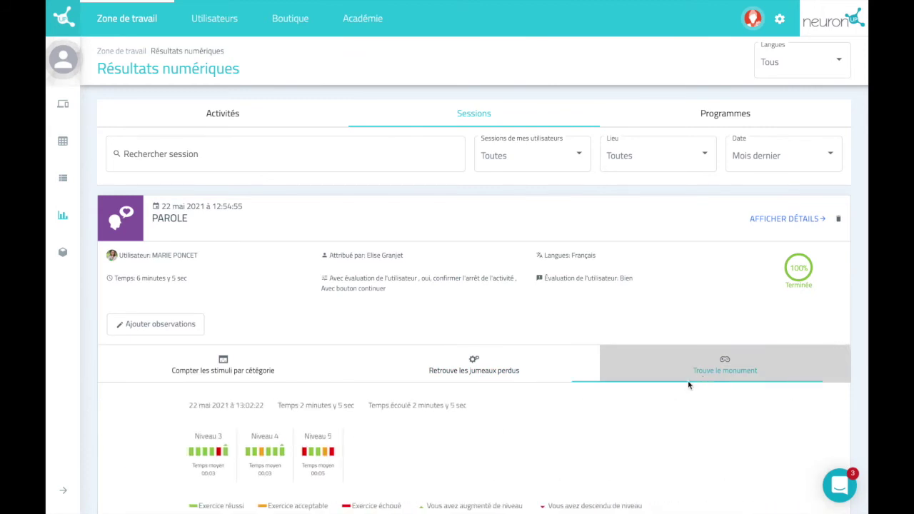
{"action": "left_click", "coordinate": [285, 377]}
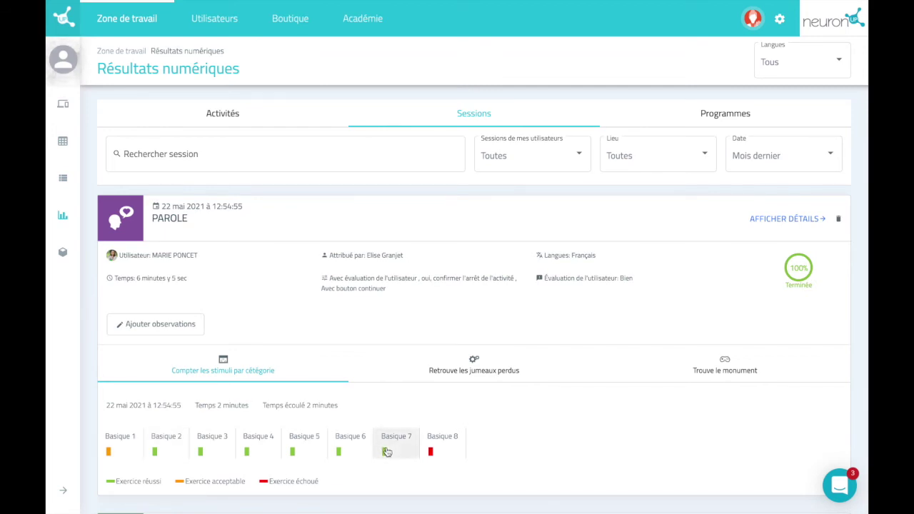
{"action": "left_click", "coordinate": [442, 440]}
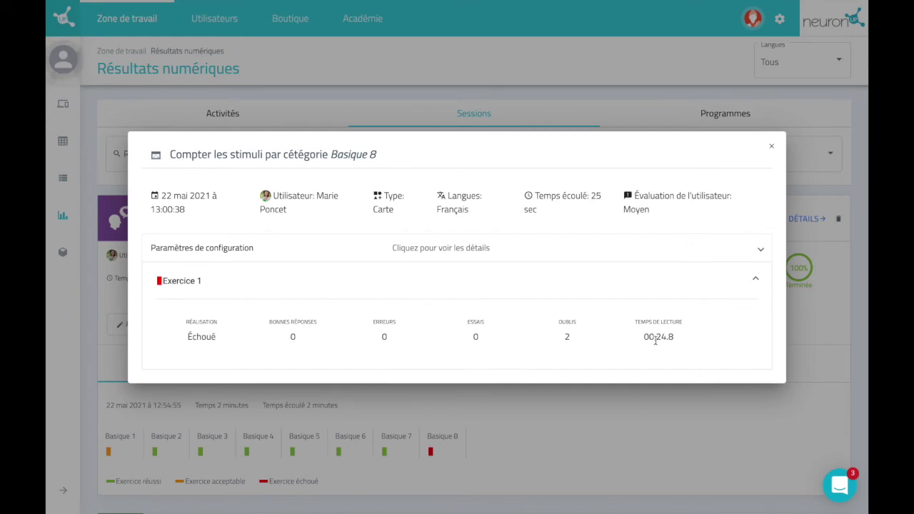
{"action": "left_click", "coordinate": [772, 147]}
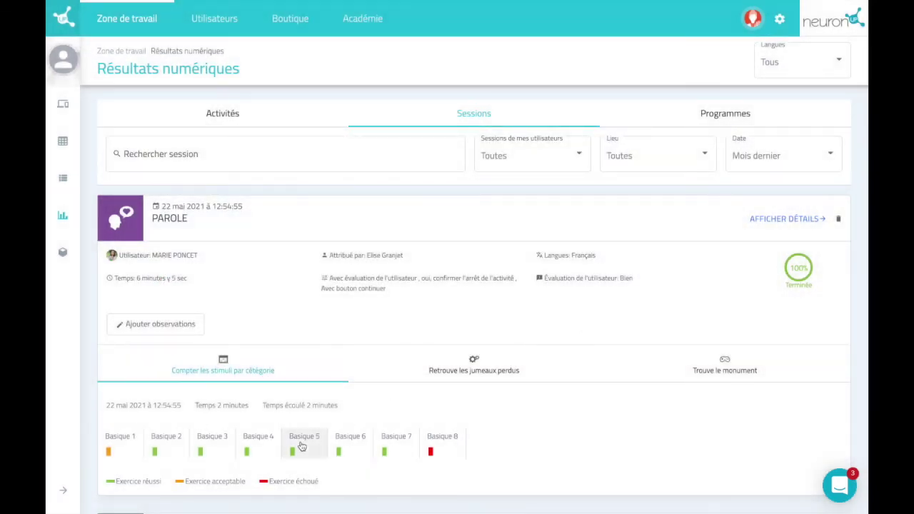
{"action": "left_click", "coordinate": [301, 445]}
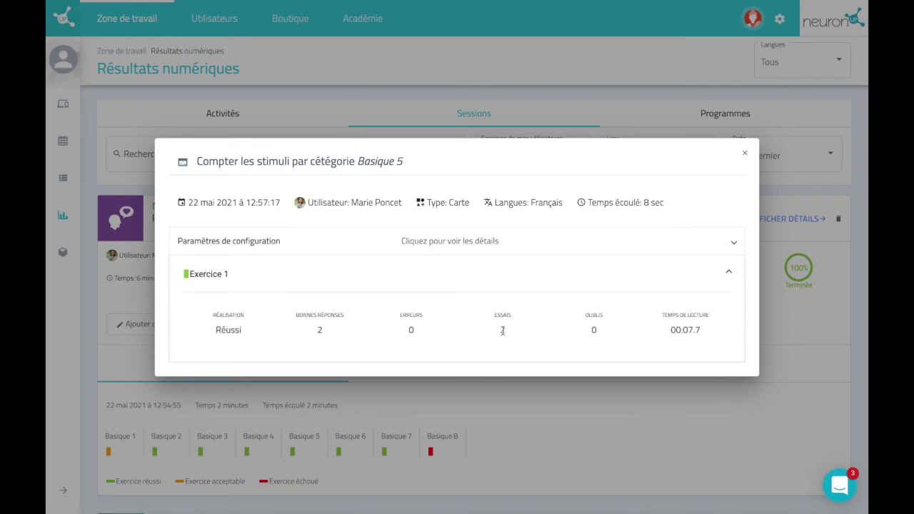
{"action": "left_click", "coordinate": [745, 154]}
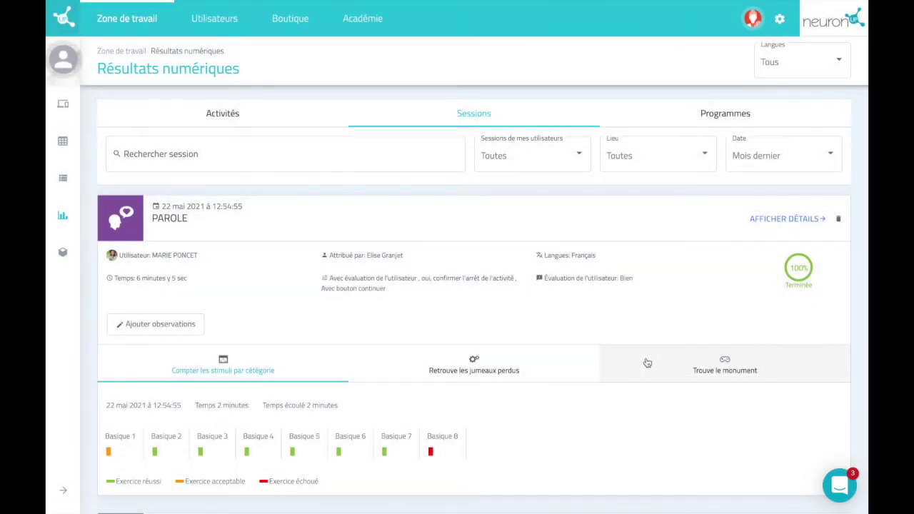
{"action": "left_click", "coordinate": [675, 363]}
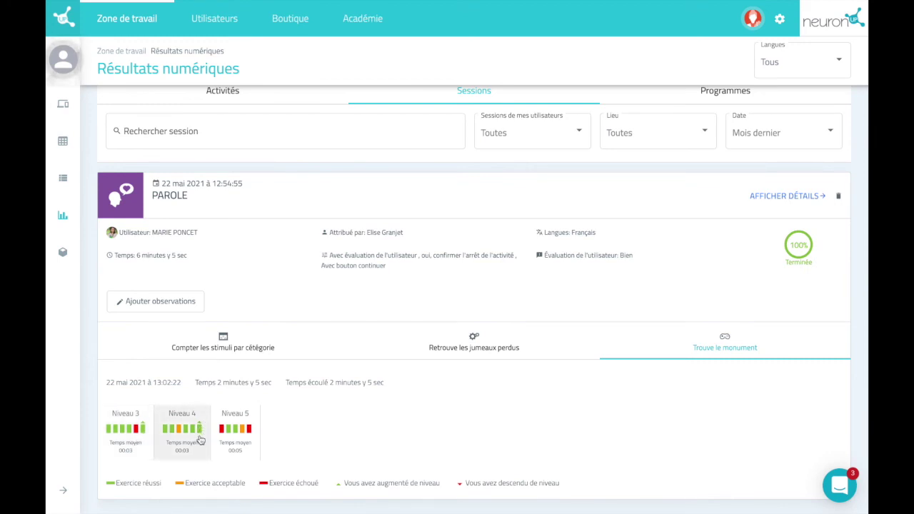
Step: Show the programme results and look through the session progress of the Raisonnement and Mémoire programmes
{"action": "scroll", "coordinate": [606, 234], "scroll_direction": "up", "scroll_amount": 1}
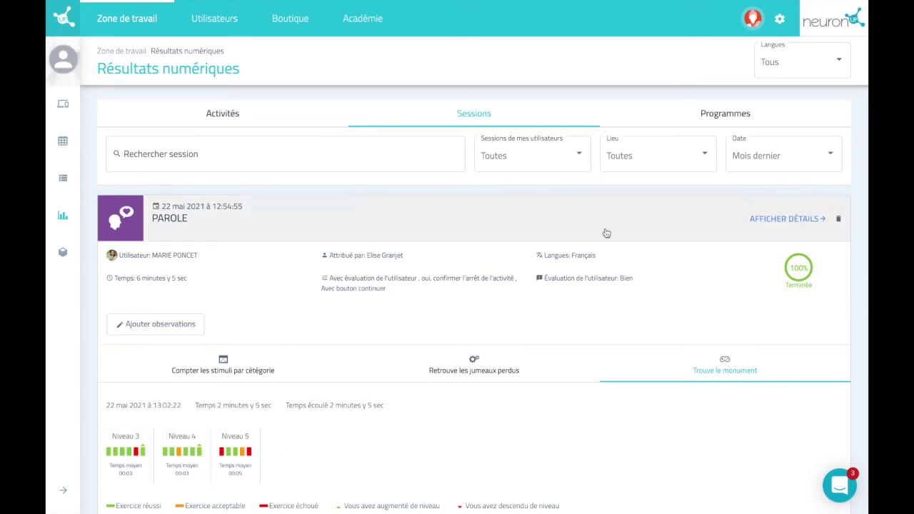
{"action": "left_click", "coordinate": [709, 113]}
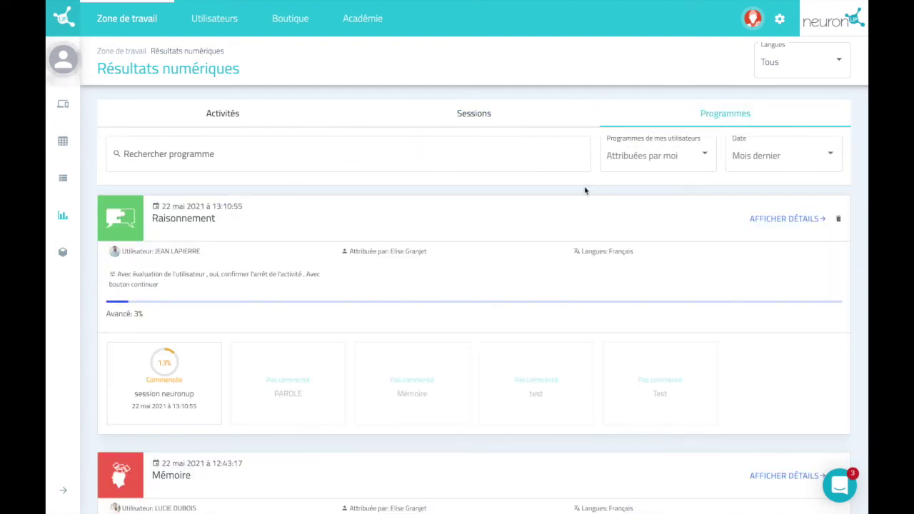
{"action": "scroll", "coordinate": [541, 221], "scroll_direction": "down", "scroll_amount": 3}
{"action": "scroll", "coordinate": [235, 179], "scroll_direction": "up", "scroll_amount": 2}
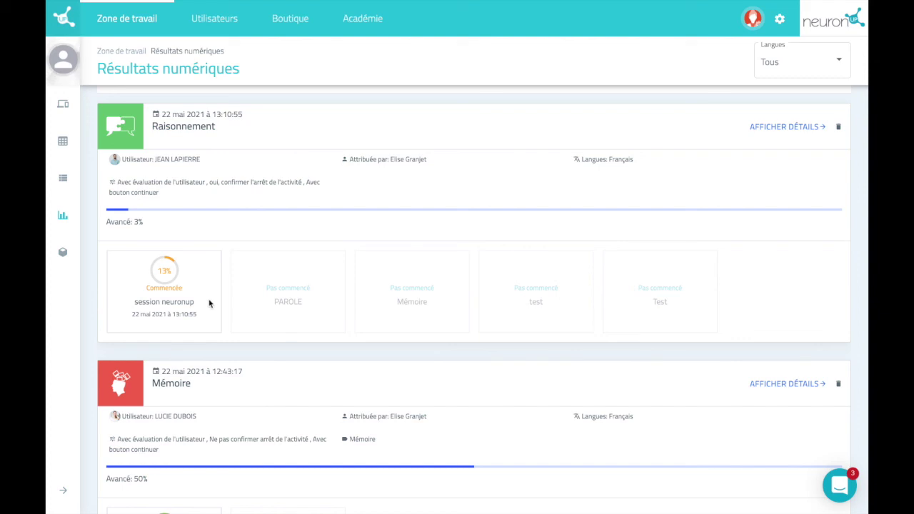
{"action": "scroll", "coordinate": [252, 375], "scroll_direction": "down", "scroll_amount": 2}
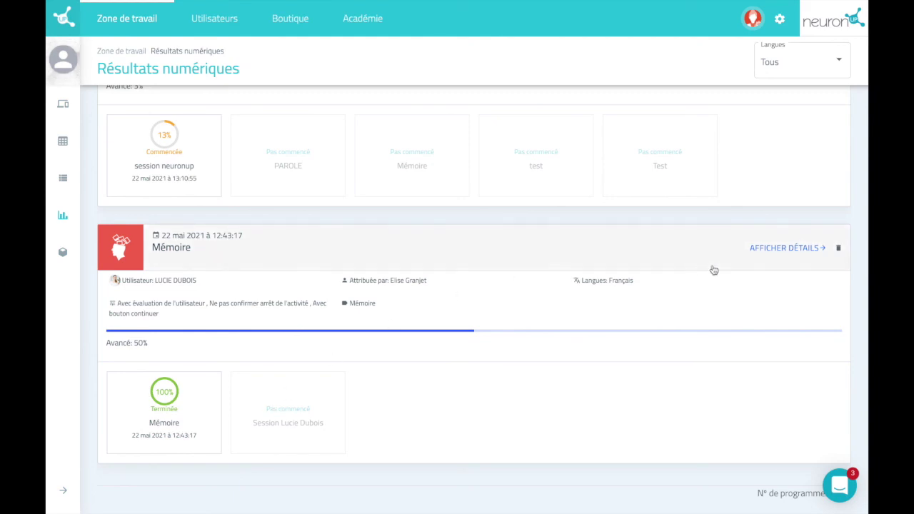
Step: Display the Mémoire programme's details and view the results of Point par point, Invasion de taupes and Trouve les poissons
{"action": "left_click", "coordinate": [763, 255]}
{"action": "scroll", "coordinate": [581, 326], "scroll_direction": "down", "scroll_amount": 3}
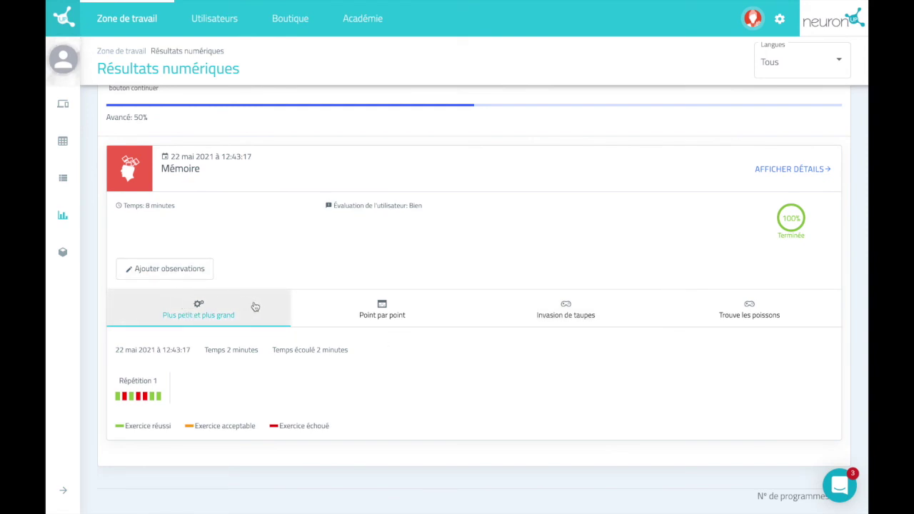
{"action": "left_click", "coordinate": [336, 311]}
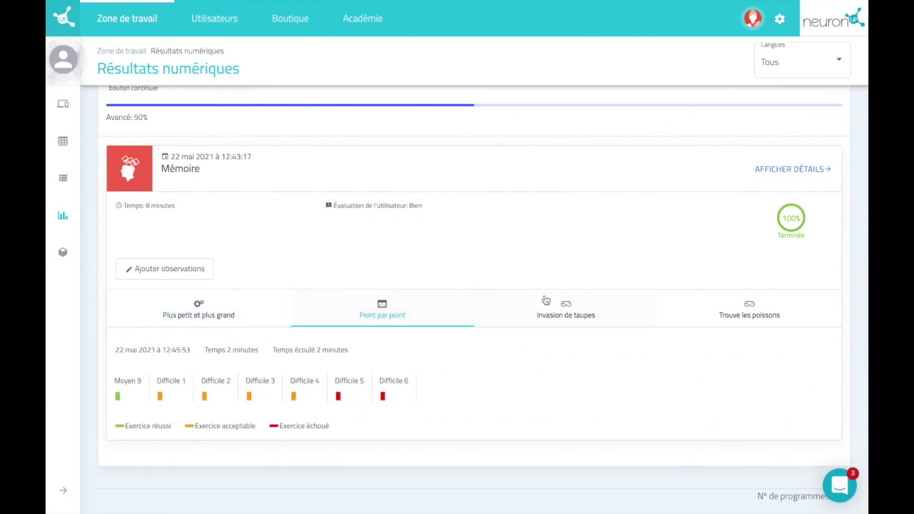
{"action": "left_click", "coordinate": [537, 306]}
{"action": "left_click", "coordinate": [720, 307]}
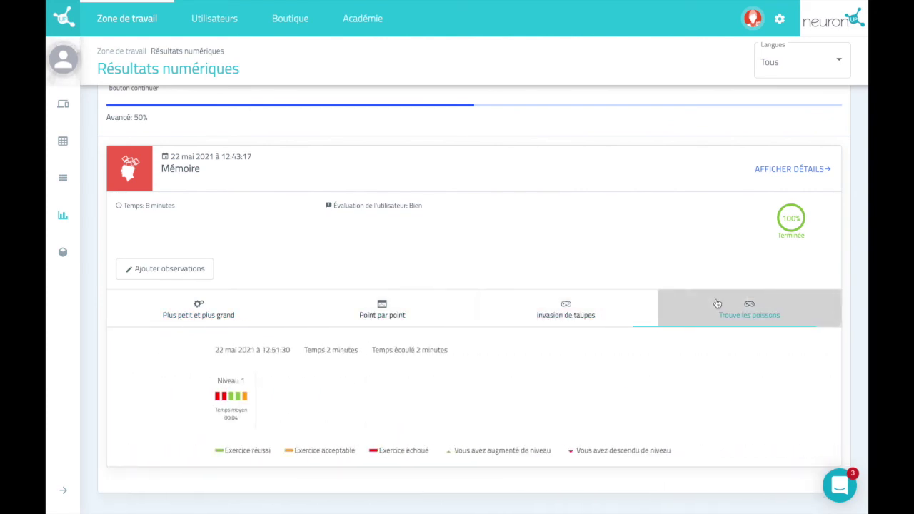
Step: Return to the Plus petit et plus grand results and view the details of Répétition 1
{"action": "left_click", "coordinate": [177, 313]}
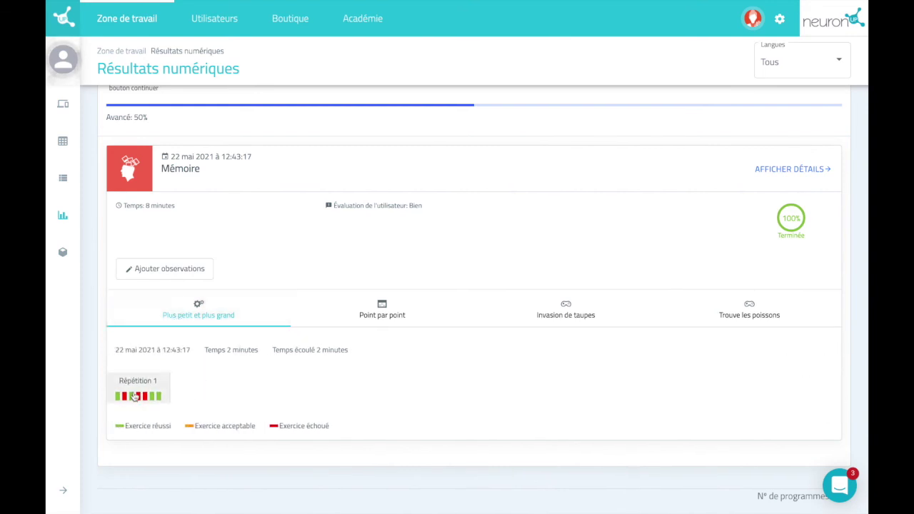
{"action": "left_click", "coordinate": [134, 396]}
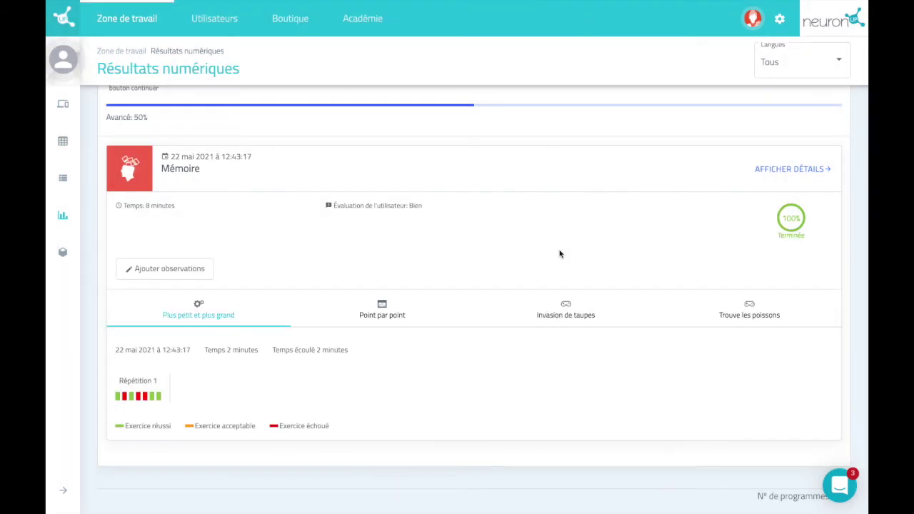